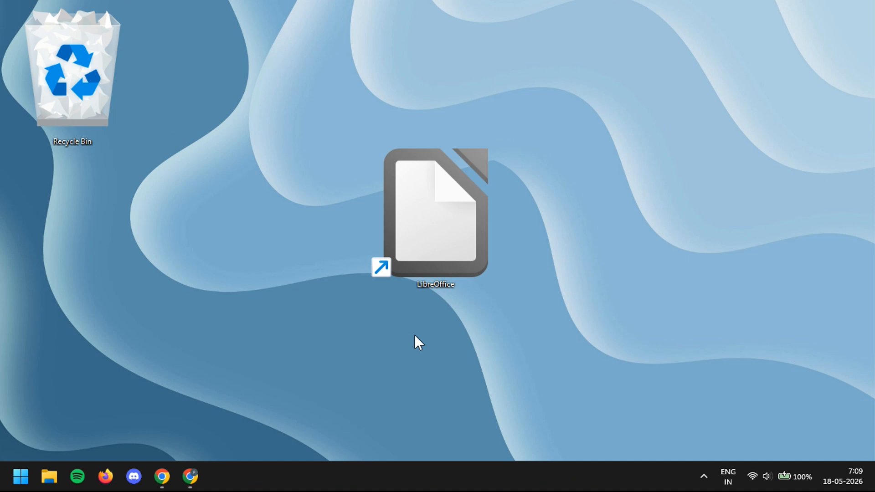
Launch LibreOffice and open the recent spreadsheet "example clac"
click(433, 225)
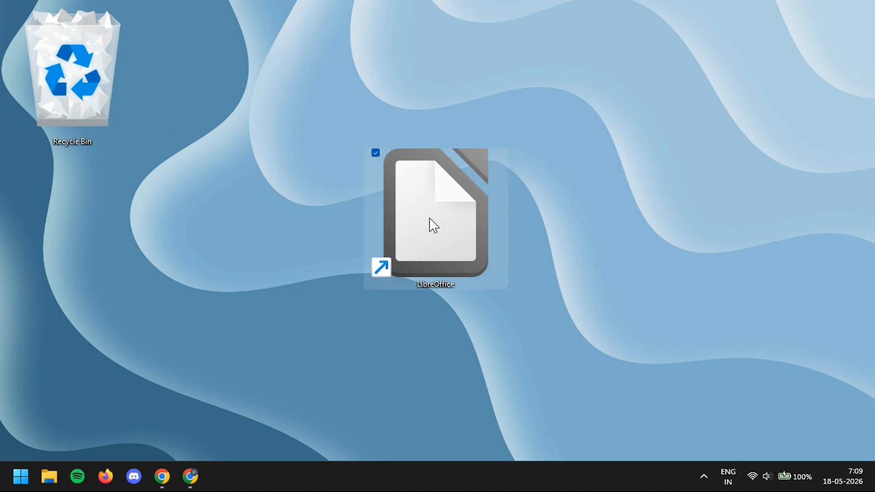
double_click(433, 224)
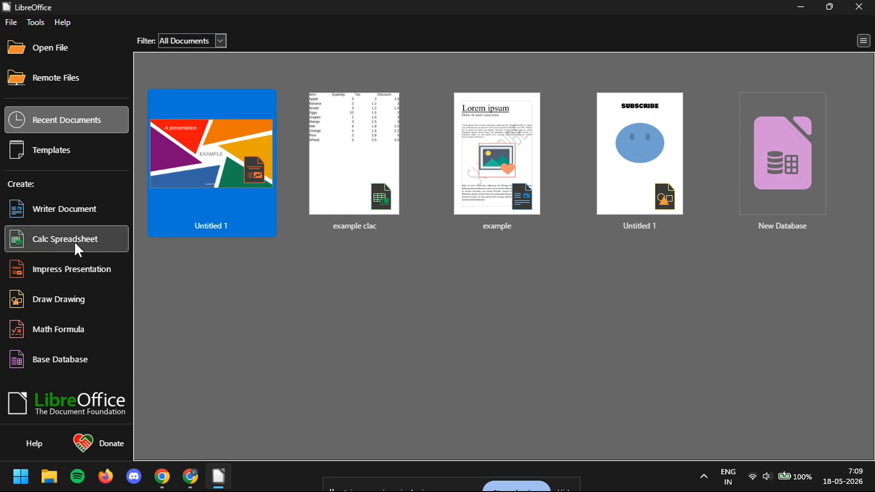
click(356, 231)
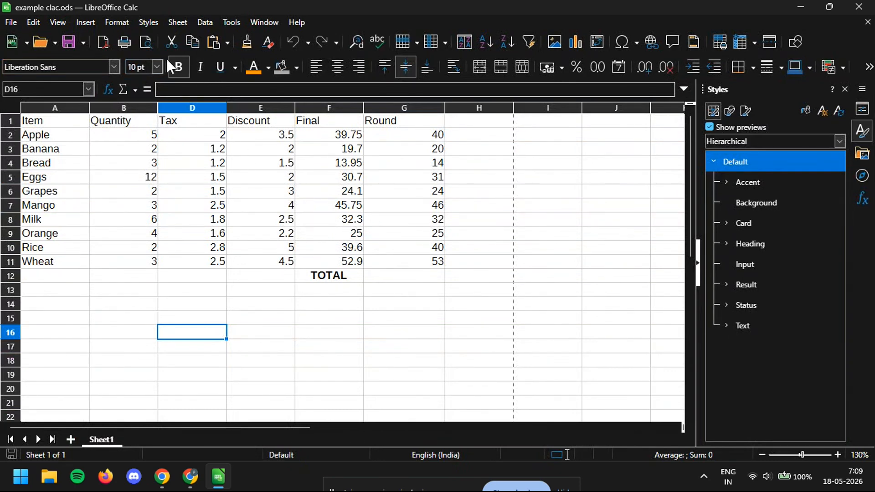
Show the Form Controls toolbar and collapse the Styles sidebar
click(56, 22)
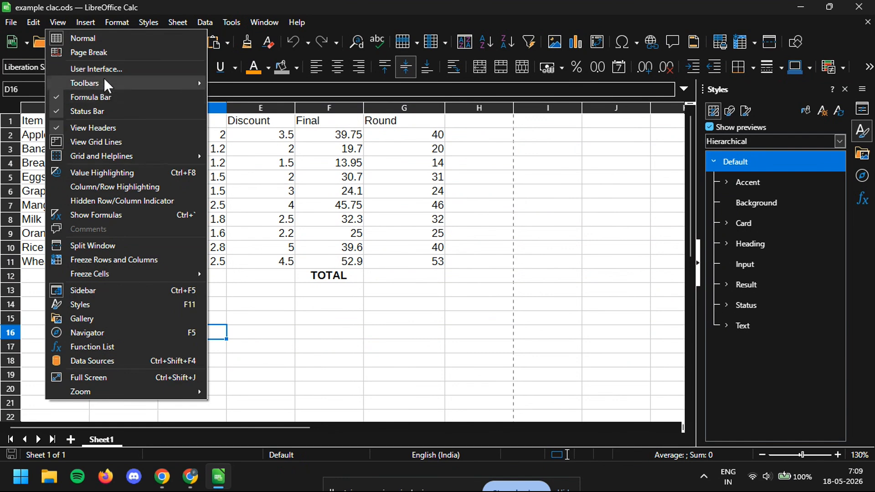
mouse_move(105, 82)
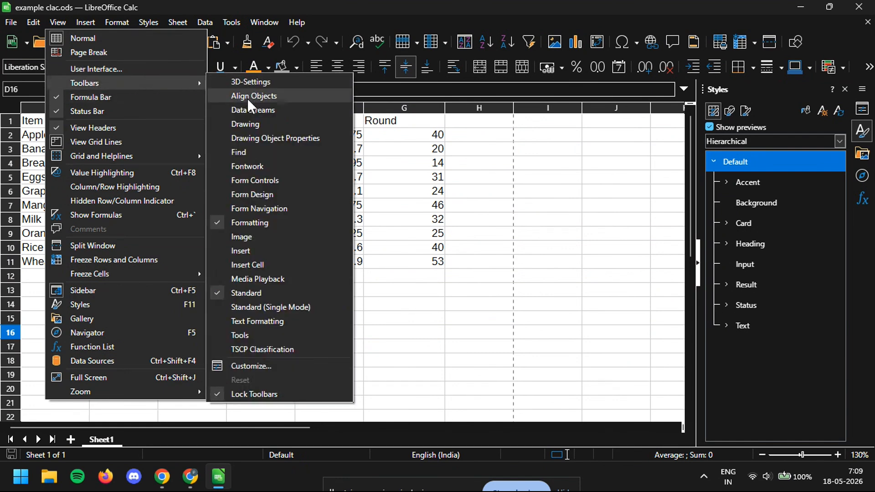
click(235, 182)
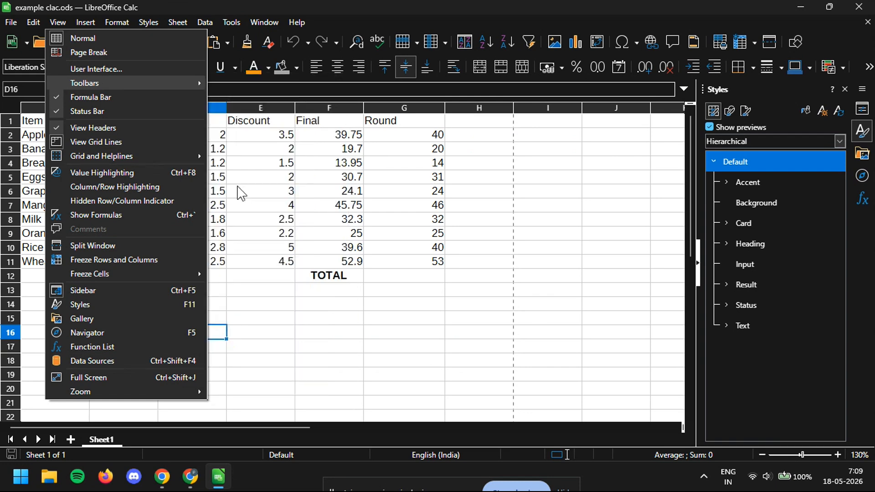
click(862, 131)
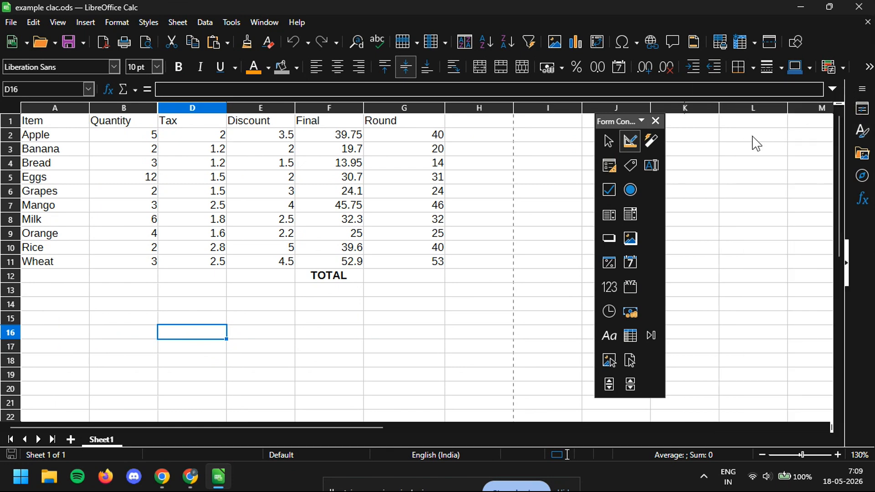
Widen the floating Form Controls toolbar to four columns of controls and place it over columns K and L, clear of the data
drag(615, 120, 502, 117)
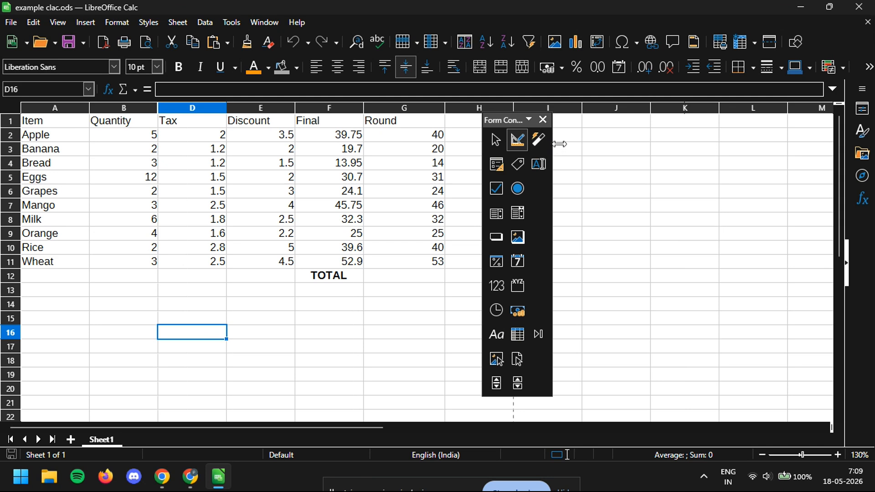
drag(556, 144, 598, 148)
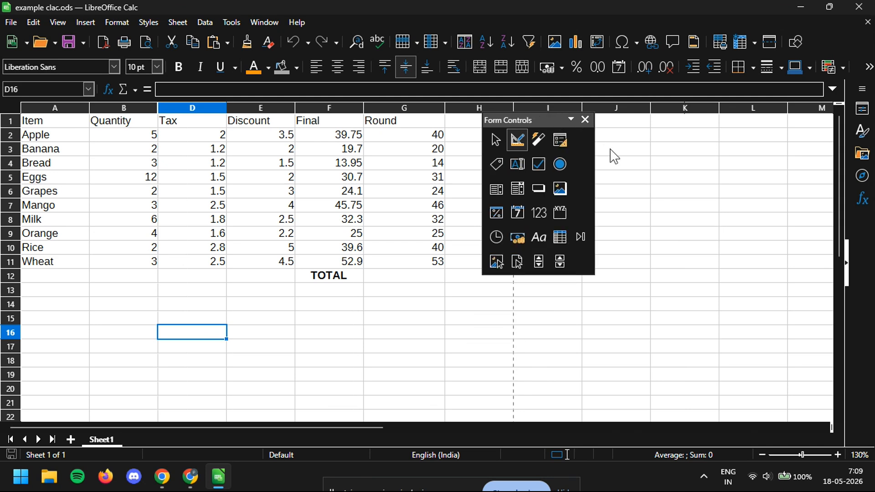
drag(535, 118, 562, 121)
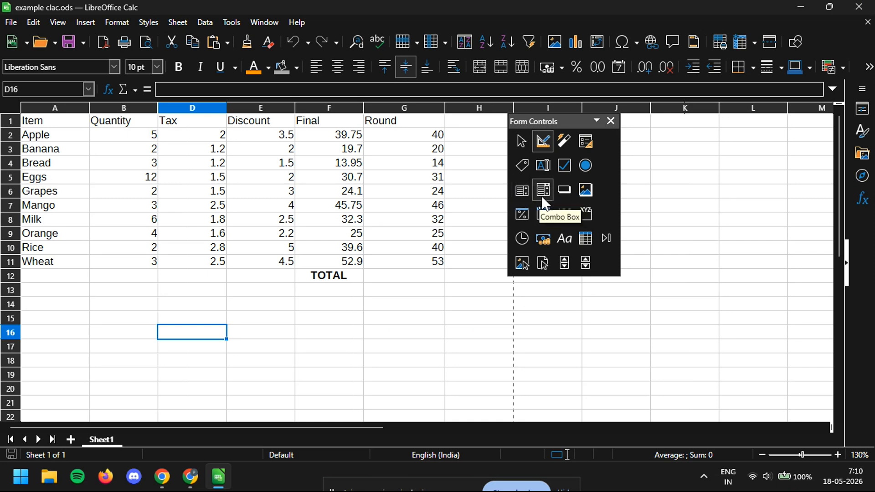
drag(564, 119, 742, 117)
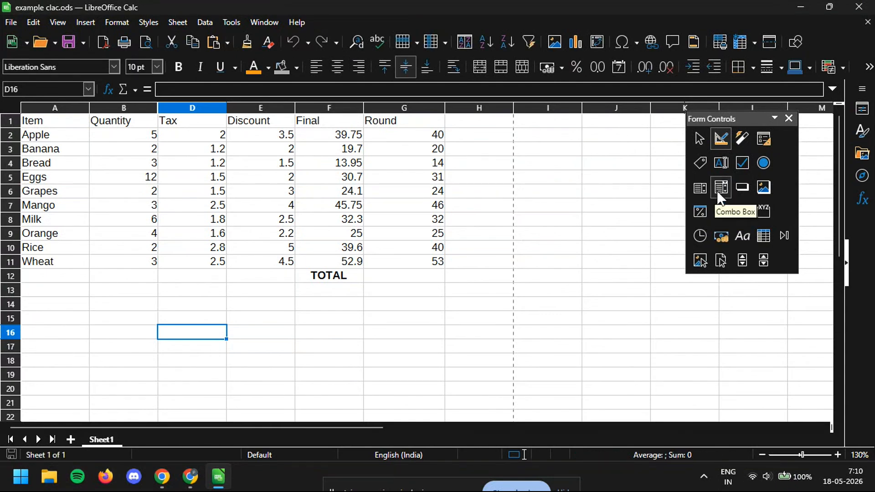
Draw a combo box about 4.52 by 3.20 over cells H13 to I19 and name it COMBO BOX
click(718, 194)
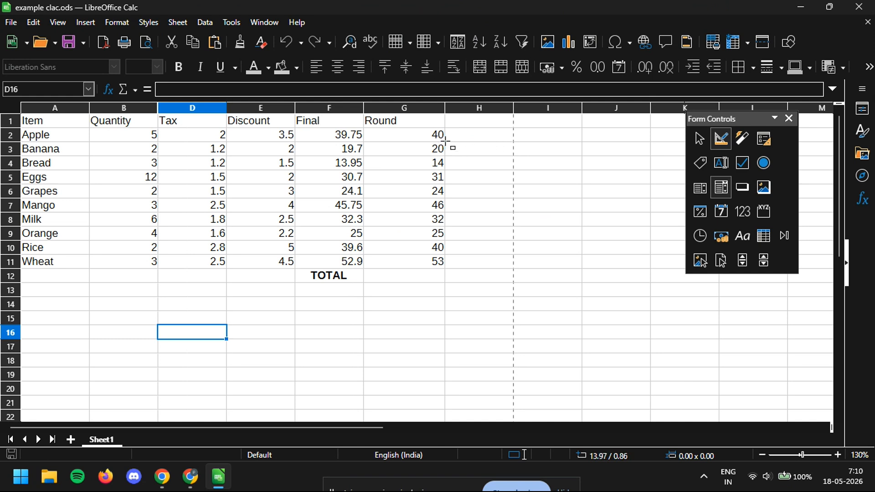
drag(444, 283, 581, 382)
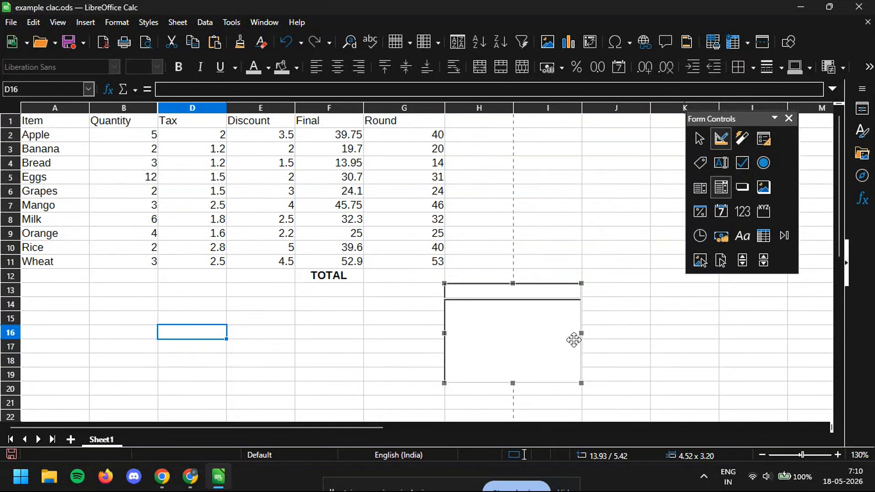
right_click(543, 331)
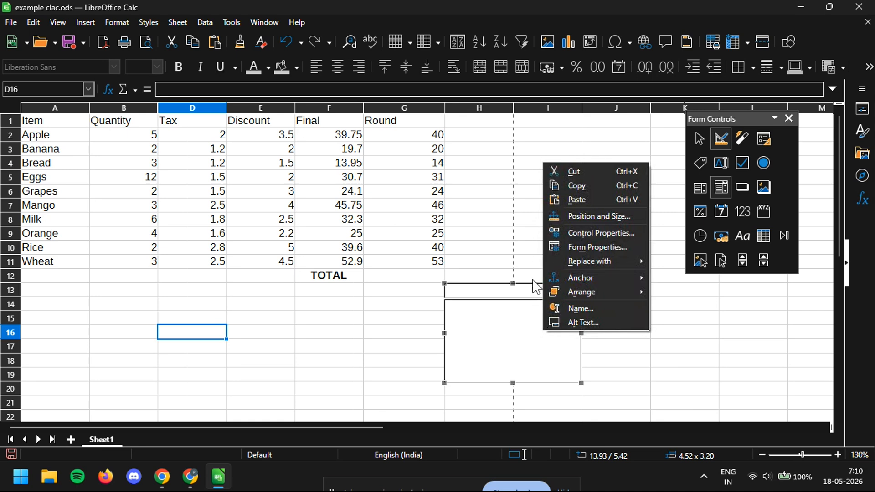
click(591, 232)
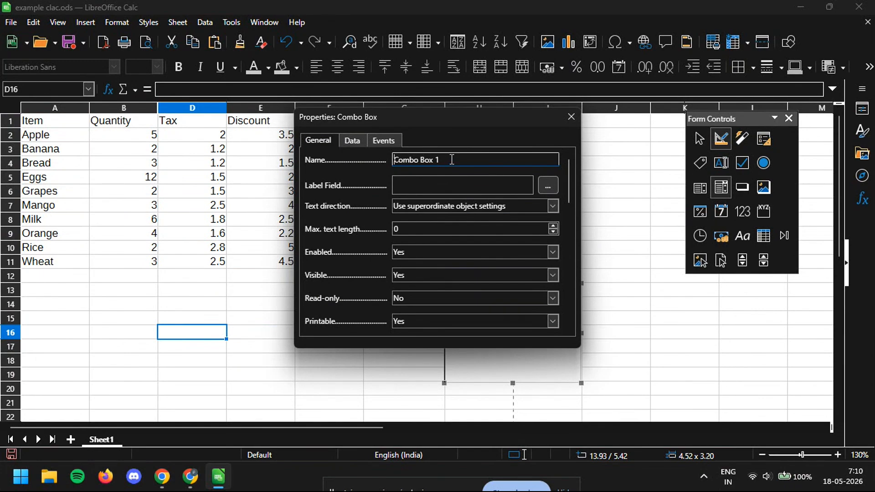
drag(440, 160, 395, 160)
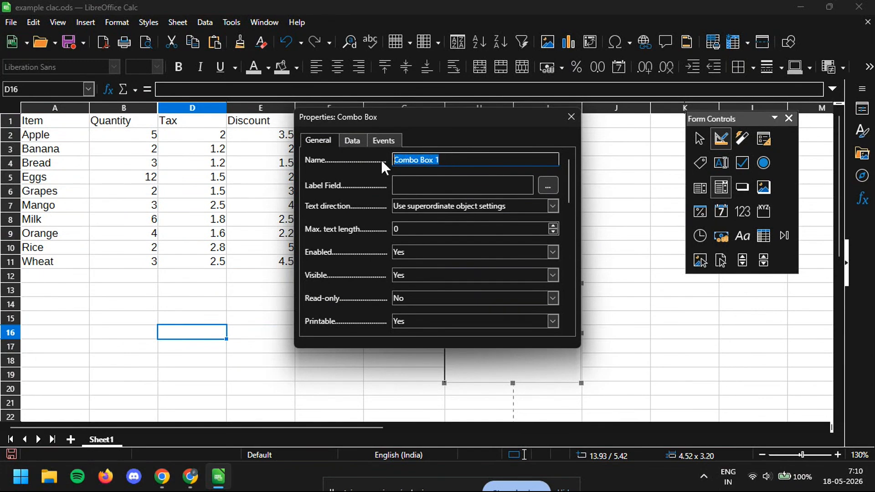
text(E)
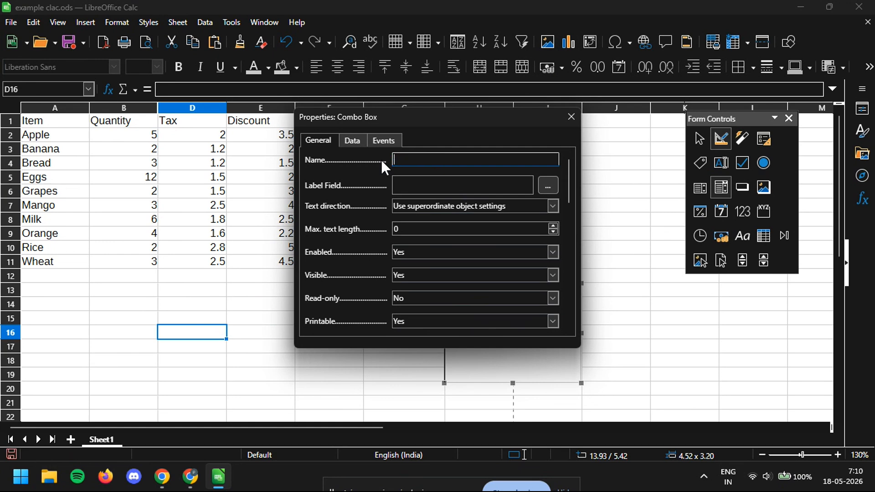
text(COMBO BOX)
Check which controls are available as the combo box's label field, leaving it without an assignment
click(417, 186)
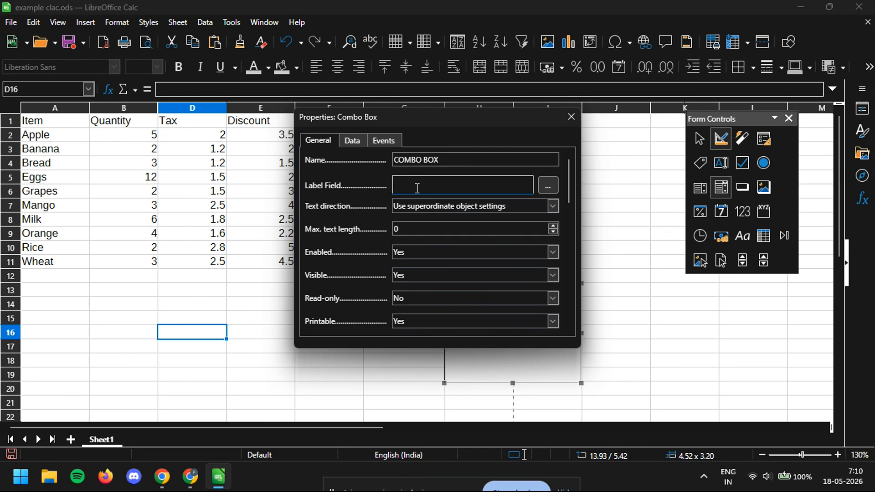
click(548, 187)
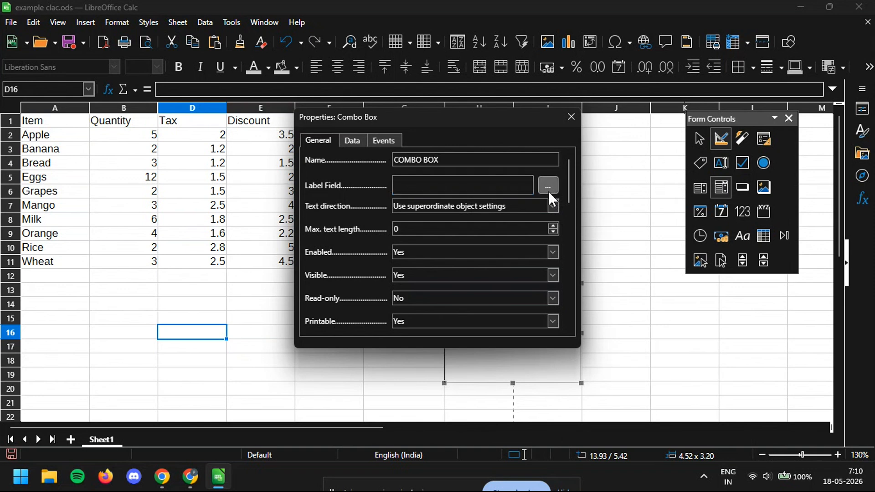
click(380, 188)
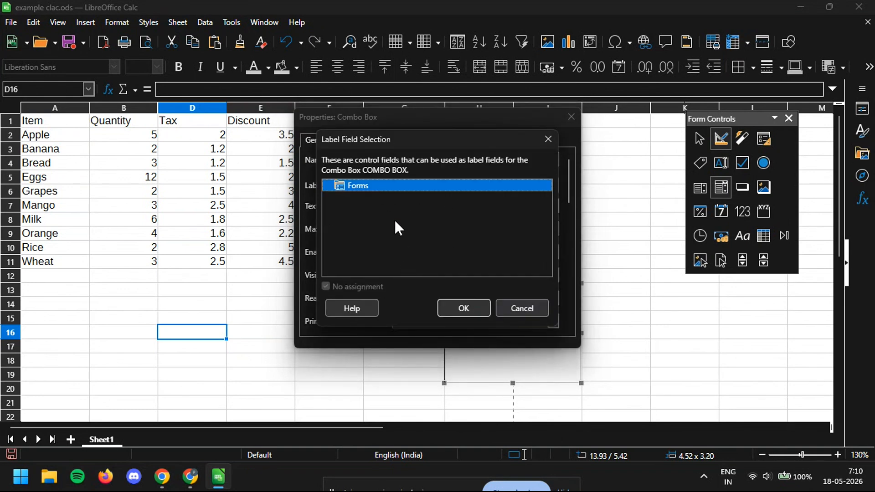
click(468, 315)
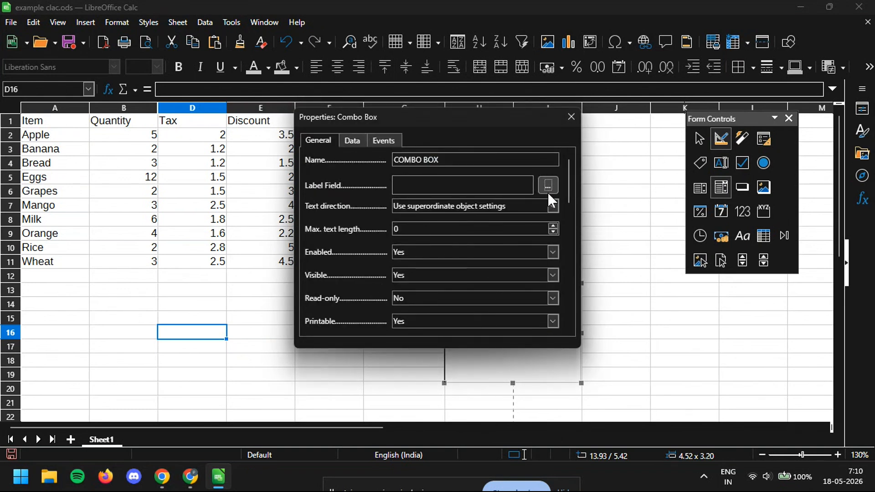
Link the combo box to cell A2 and close its properties
click(356, 141)
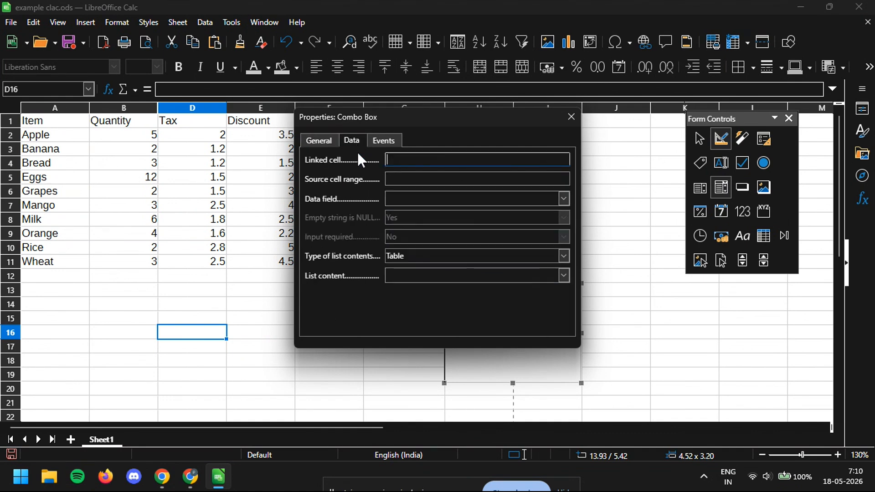
click(400, 159)
text(A2)
click(332, 141)
click(569, 118)
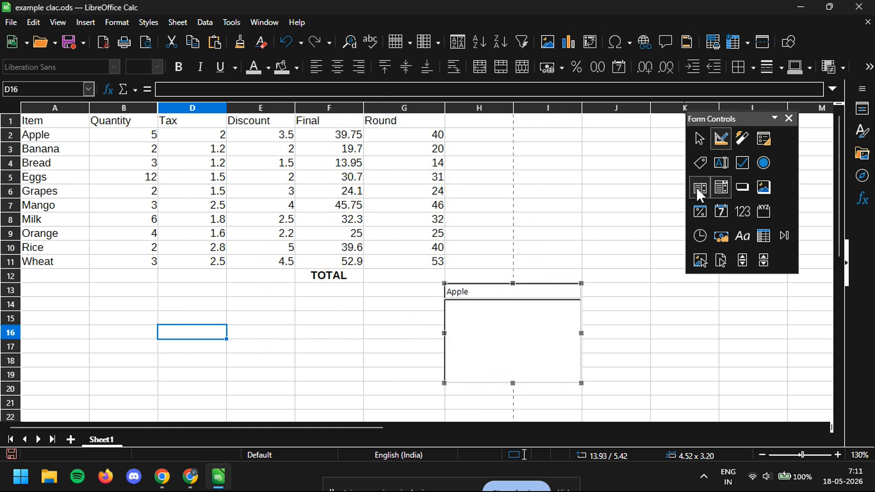
Turn off design mode and test the combo box by entering 878778 and erasing it again
click(723, 145)
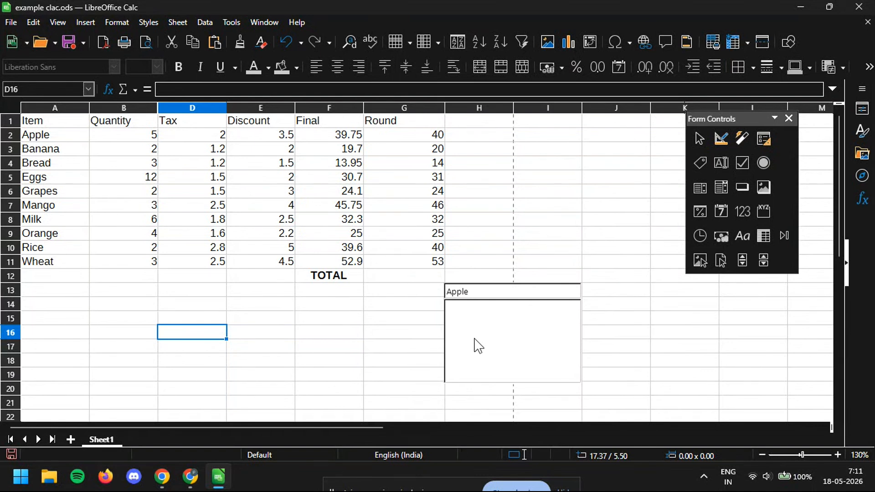
text(878778)
key(BackSpace)
key(BackSpace)
key(BackSpace)
key(BackSpace)
key(BackSpace)
key(BackSpace)
click(397, 307)
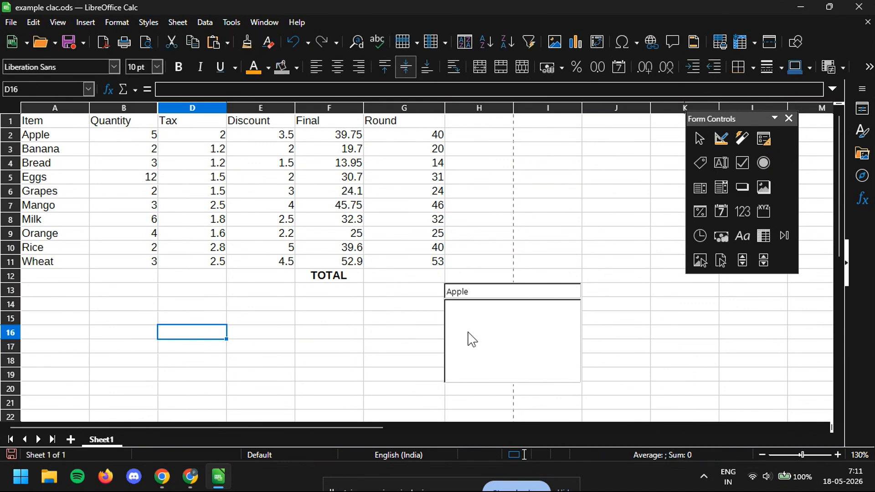